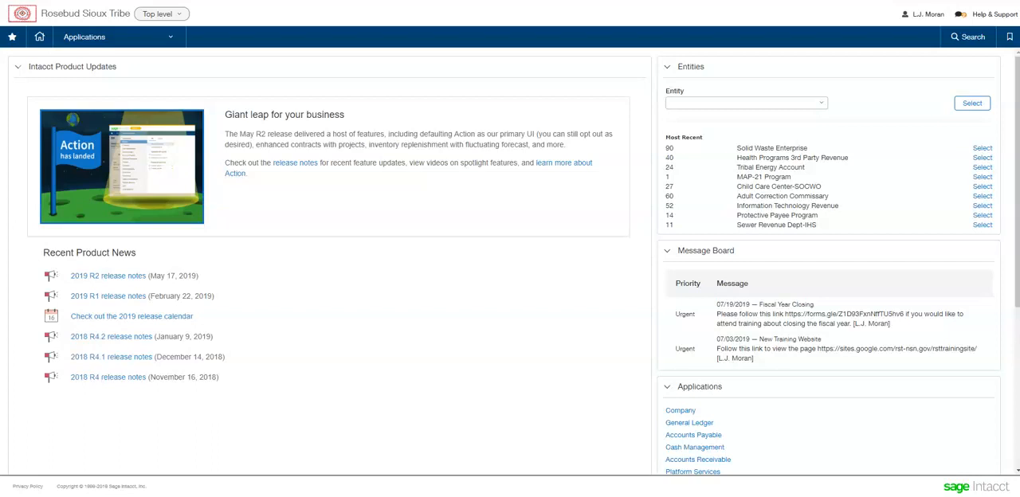
- Open the list of purchase order transactions in the Purchasing application
{"action": "left_click", "coordinate": [102, 38]}
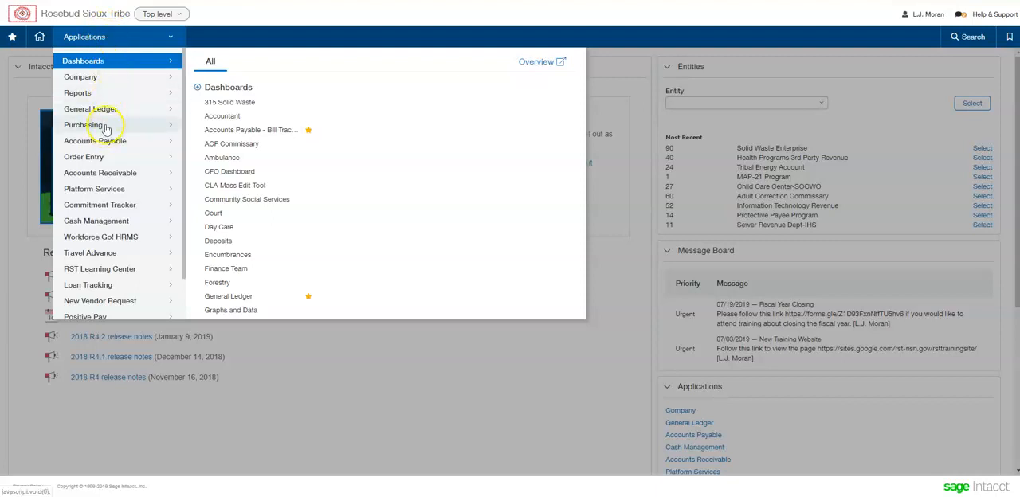
{"action": "mouse_move", "coordinate": [106, 129]}
{"action": "left_click", "coordinate": [244, 163]}
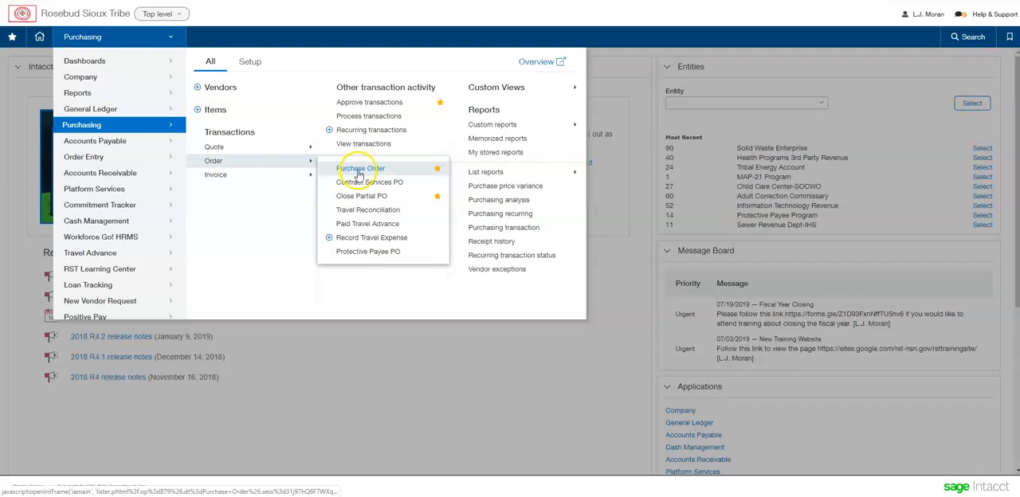
{"action": "left_click", "coordinate": [372, 189]}
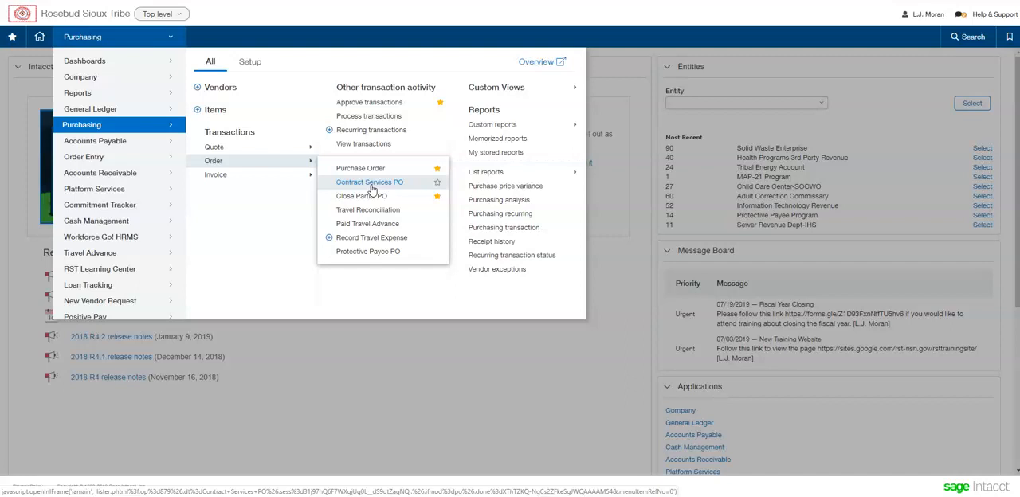
{"action": "left_click", "coordinate": [369, 171]}
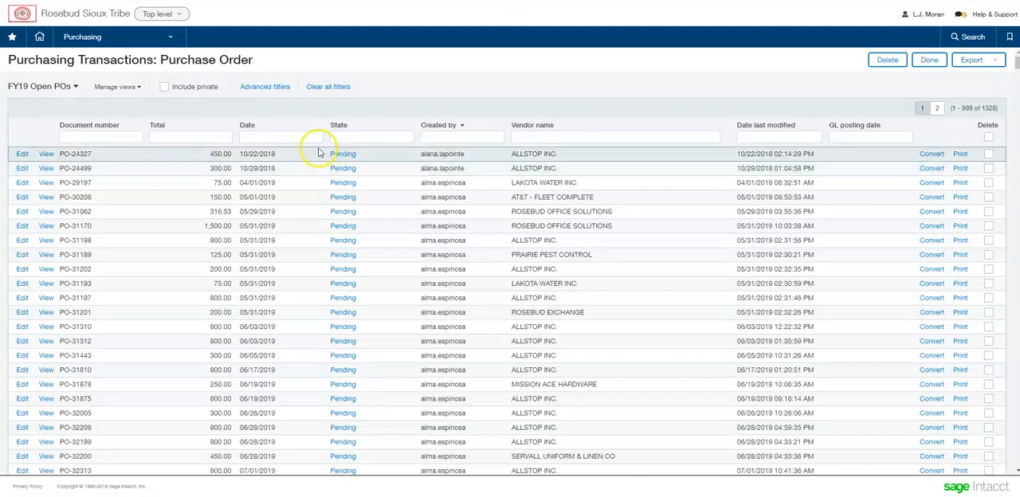
- Review the available list views, keep FY19 Open POs, and examine the vendors of the open purchase orders
{"action": "left_click", "coordinate": [53, 89]}
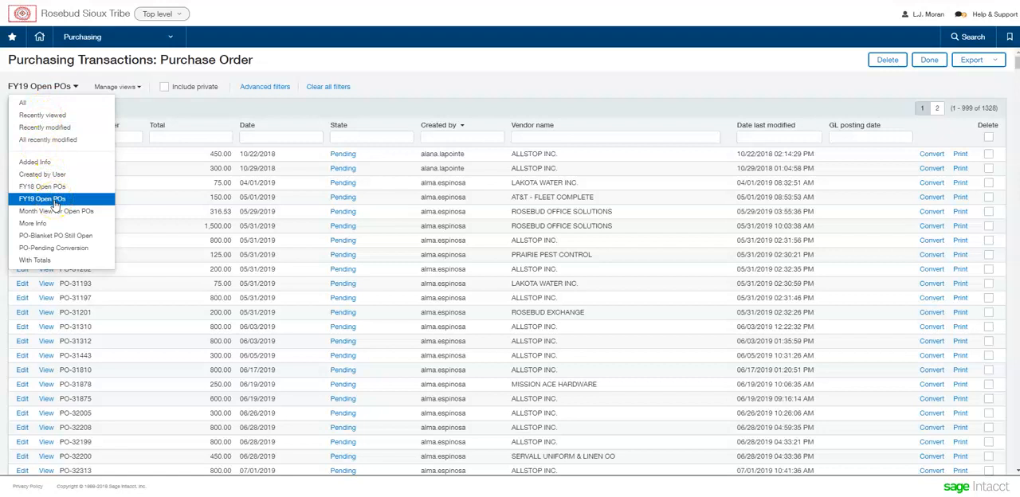
{"action": "left_click", "coordinate": [385, 93]}
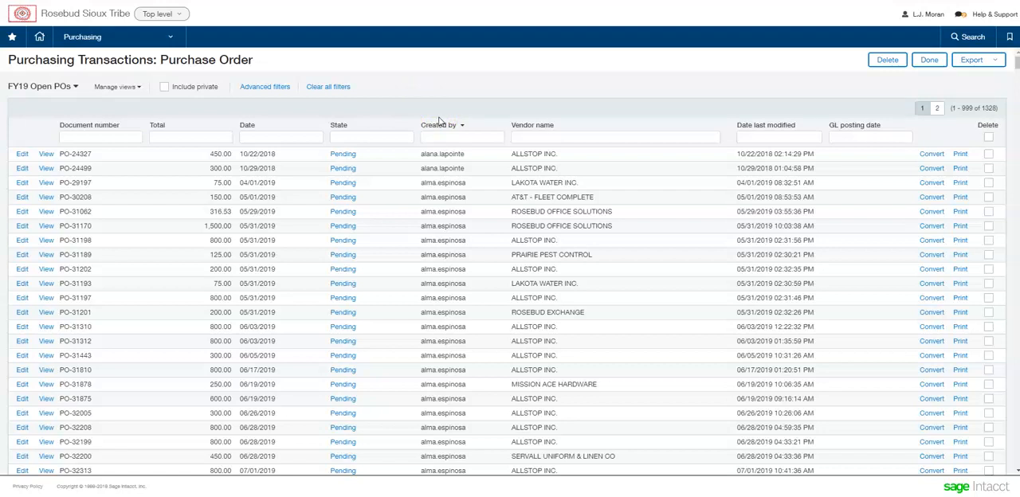
{"action": "left_click", "coordinate": [486, 196]}
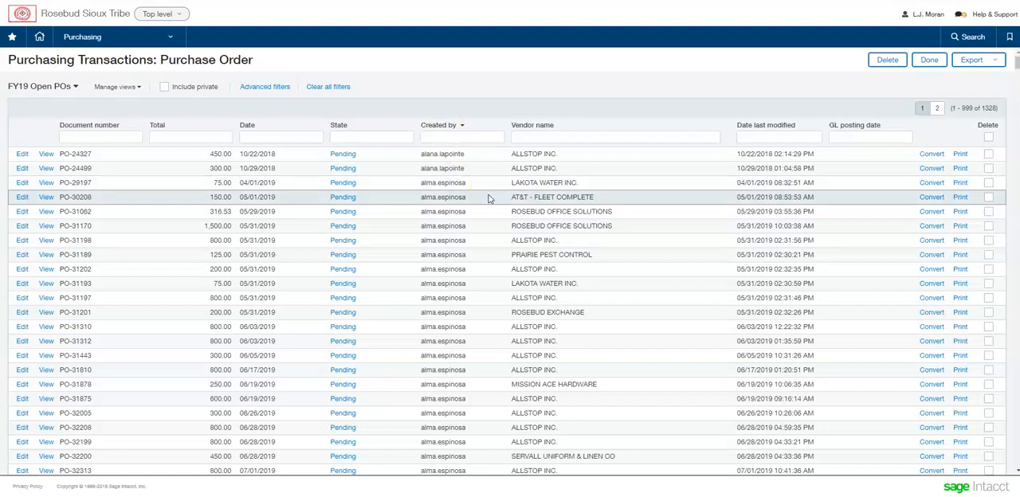
{"action": "left_click", "coordinate": [494, 192]}
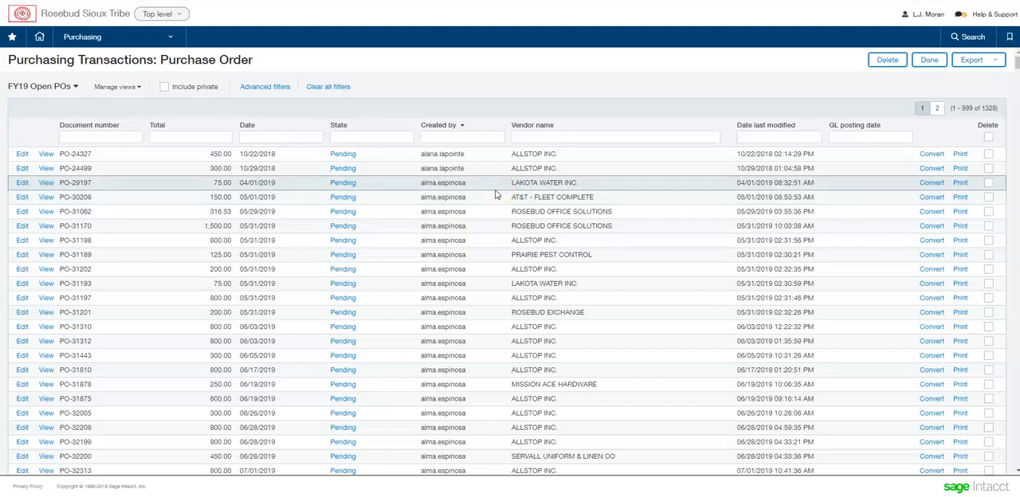
{"action": "left_click", "coordinate": [519, 196]}
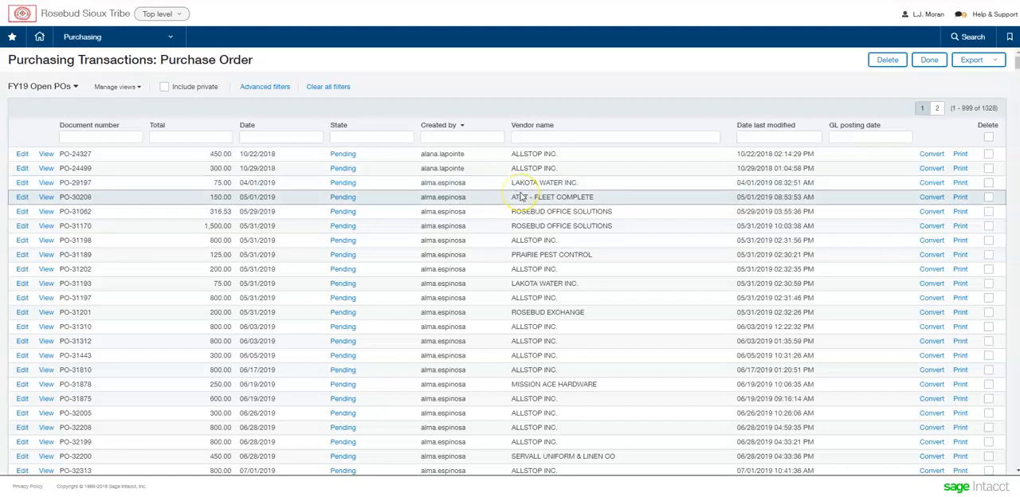
{"action": "left_click", "coordinate": [527, 185]}
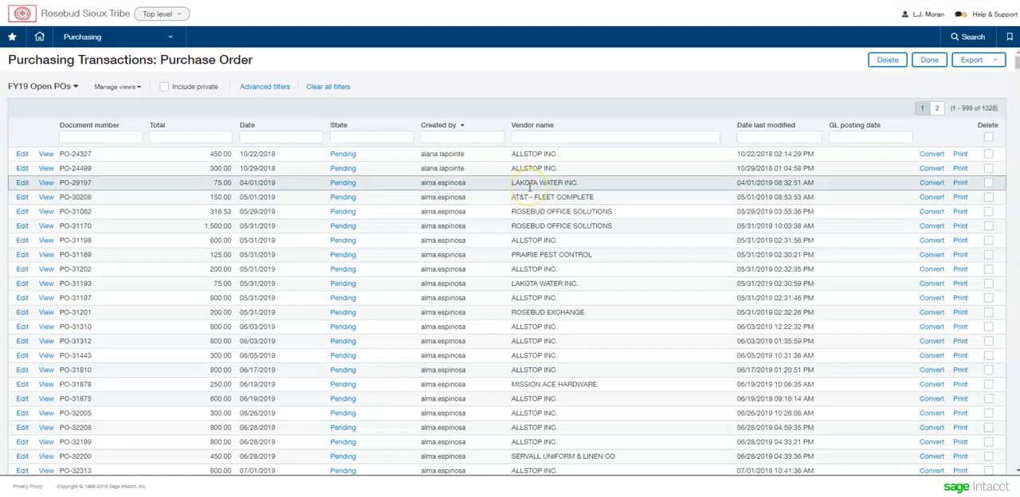
{"action": "left_click", "coordinate": [561, 184]}
{"action": "left_click", "coordinate": [566, 182]}
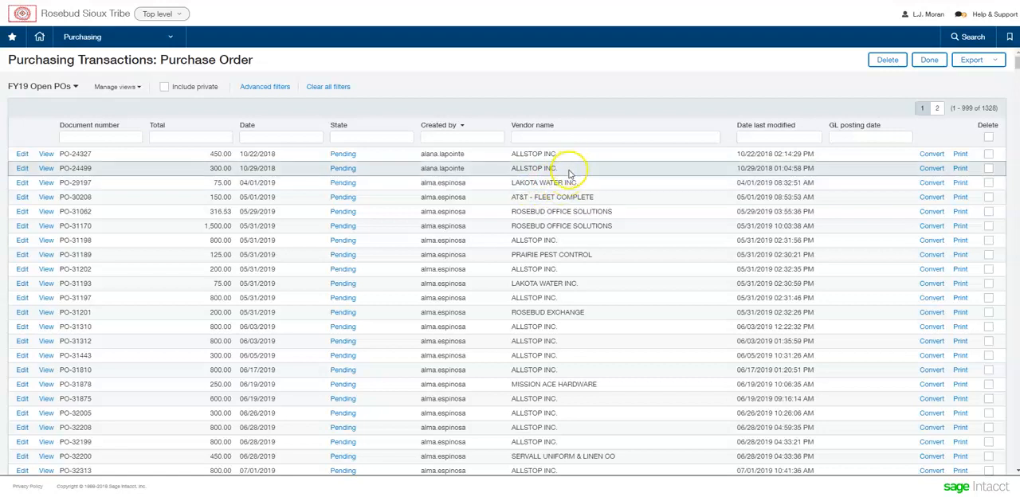
{"action": "left_click", "coordinate": [544, 155]}
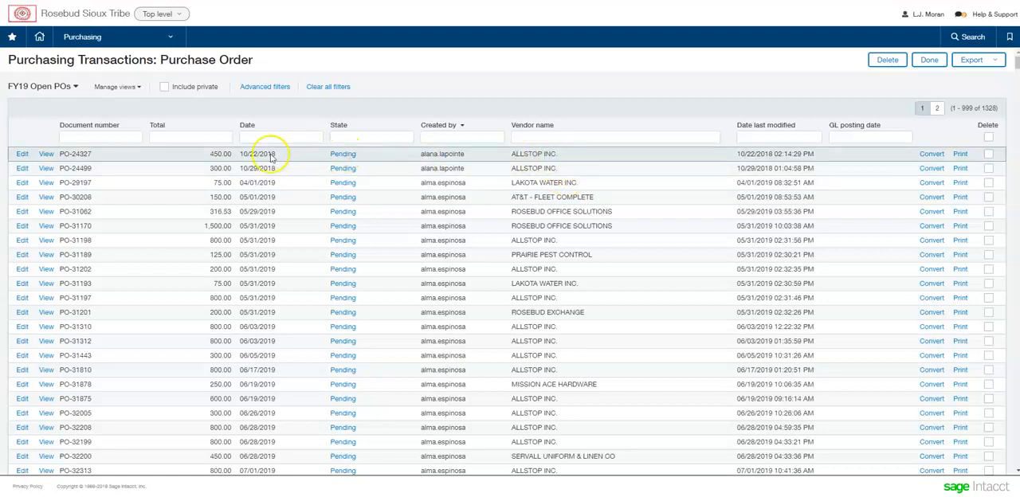
- Convert the ALLSTOP INC. purchase order dated 10/22/2018 for 450.00 into a Close Partial PO
{"action": "left_click_drag", "start_coordinate": [248, 153], "coordinate": [303, 167]}
{"action": "left_click_drag", "start_coordinate": [208, 153], "coordinate": [227, 155]}
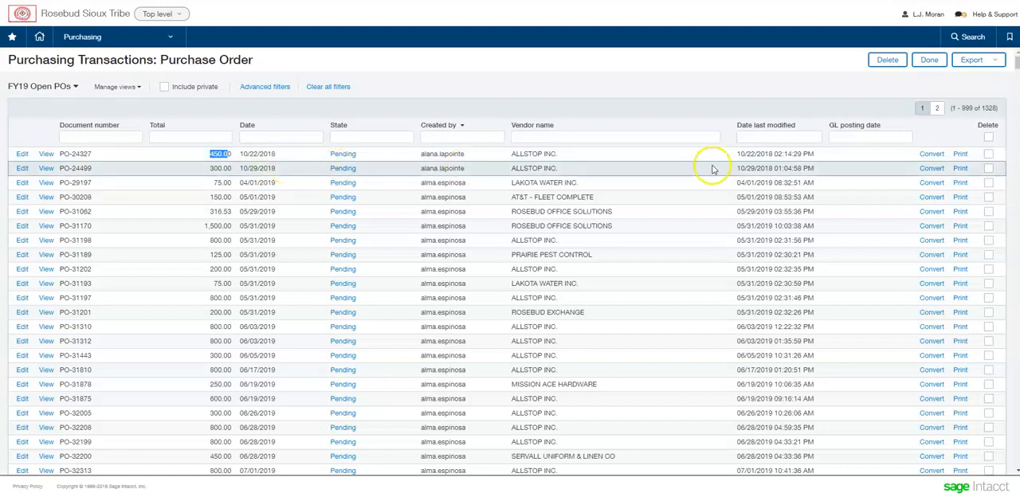
{"action": "left_click", "coordinate": [930, 155]}
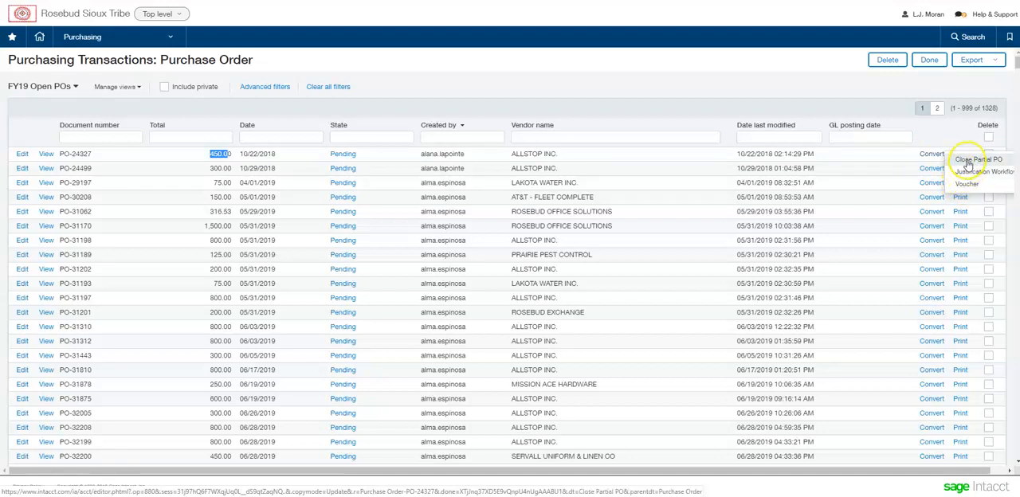
{"action": "left_click", "coordinate": [966, 161]}
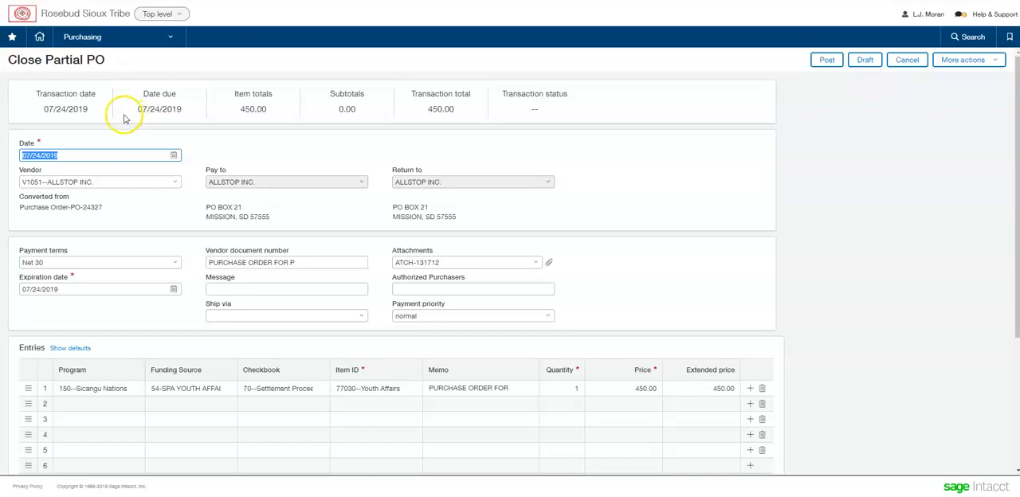
- Examine the Close Partial PO form's title, its transaction date and the price of the first entry
{"action": "left_click_drag", "start_coordinate": [99, 69], "coordinate": [8, 61]}
{"action": "left_click", "coordinate": [114, 61]}
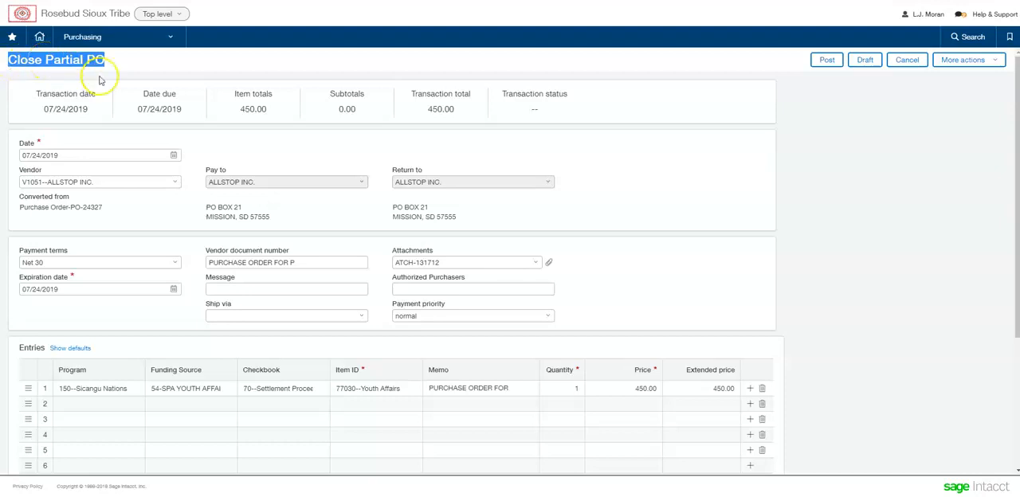
{"action": "left_click", "coordinate": [132, 117]}
{"action": "left_click", "coordinate": [81, 156]}
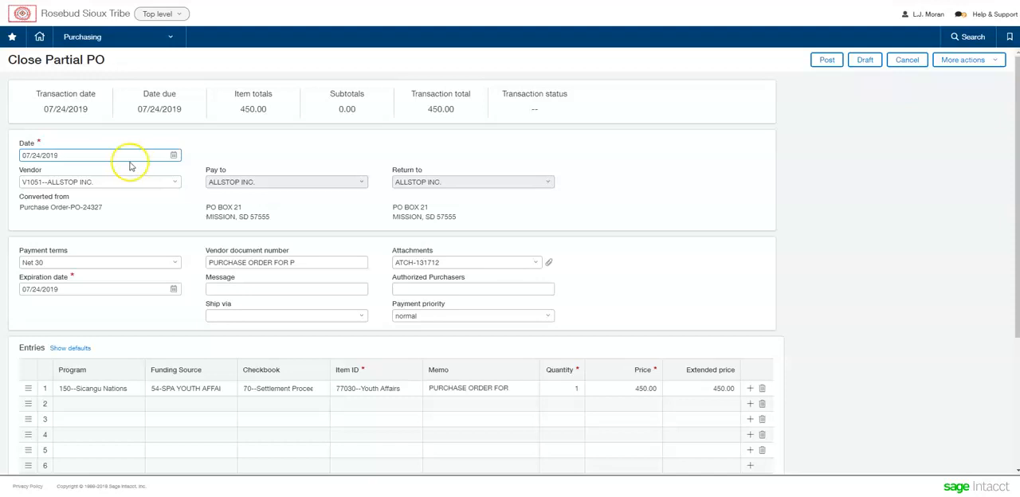
{"action": "triple_click", "coordinate": [86, 156]}
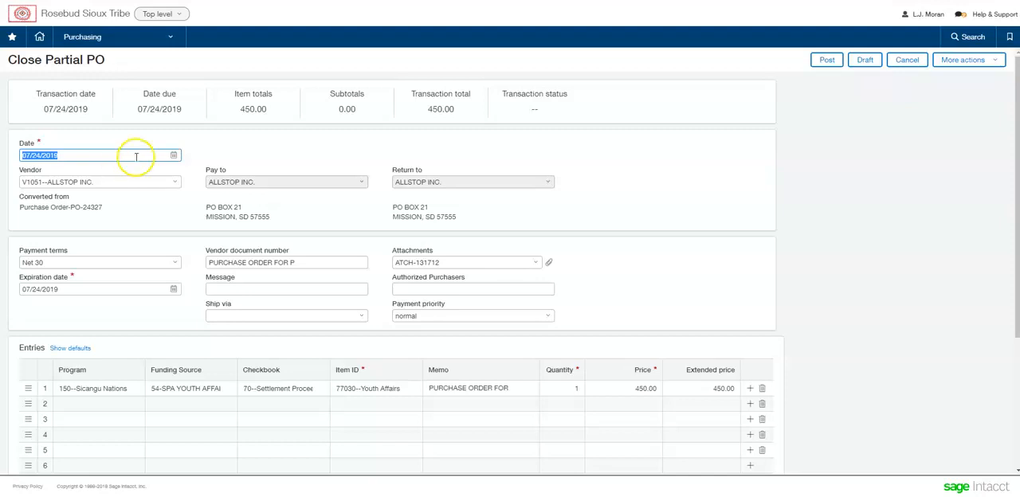
{"action": "left_click", "coordinate": [161, 143]}
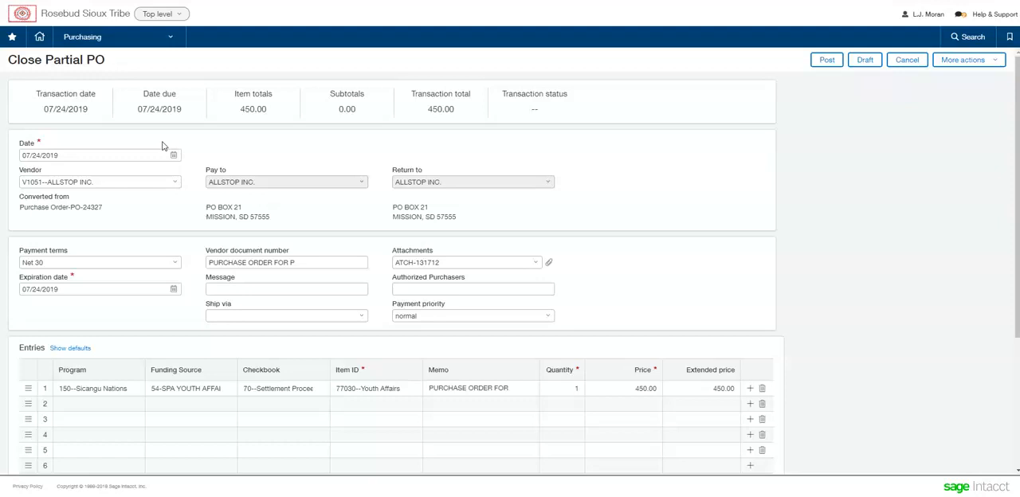
{"action": "left_click", "coordinate": [212, 141]}
{"action": "left_click", "coordinate": [647, 388]}
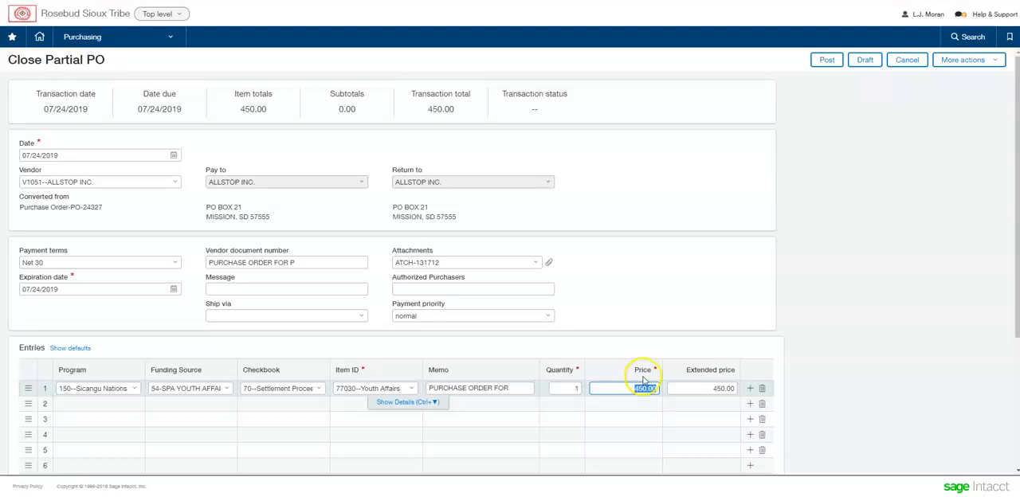
{"action": "left_click", "coordinate": [83, 154]}
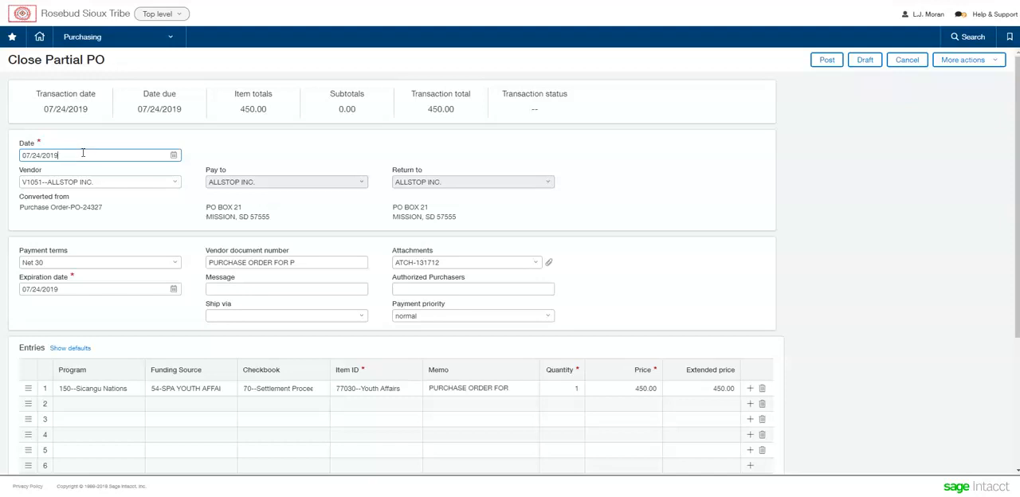
{"action": "left_click", "coordinate": [629, 163]}
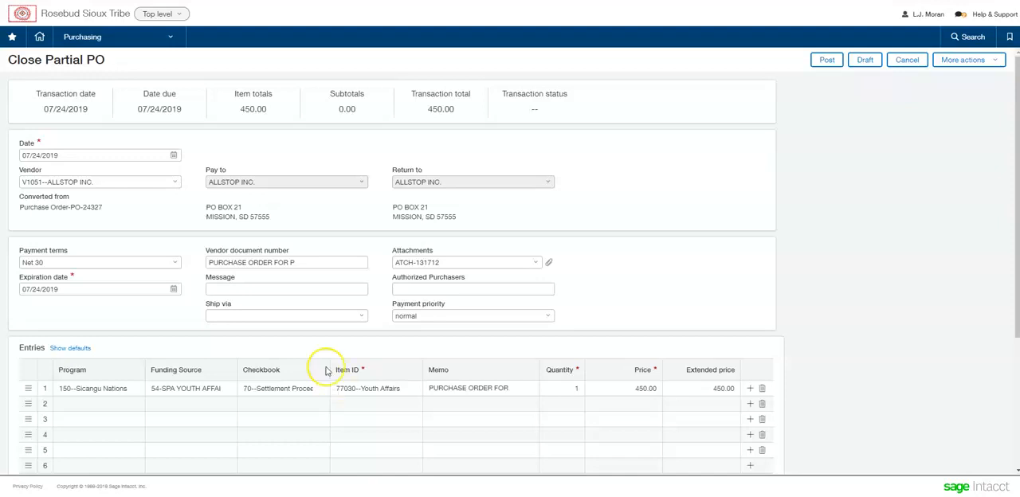
{"action": "double_click", "coordinate": [140, 152]}
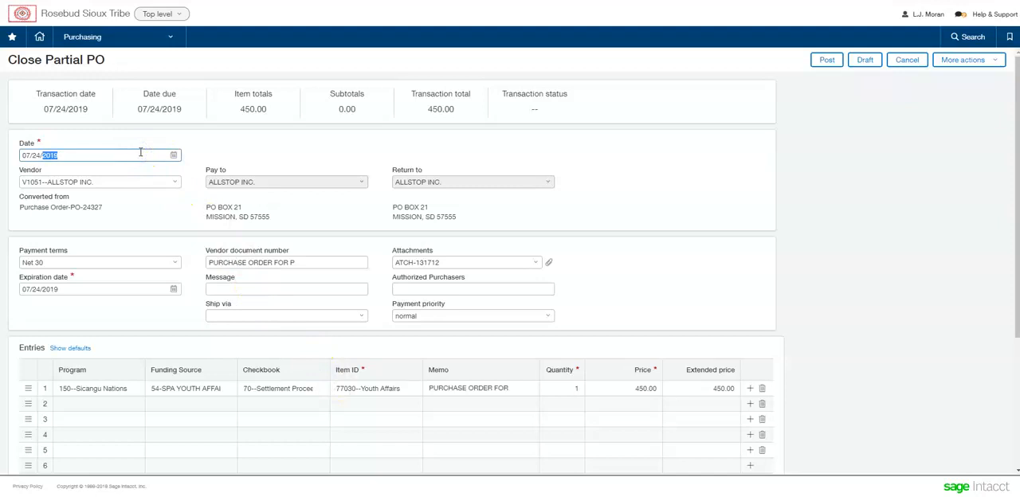
{"action": "double_click", "coordinate": [140, 152]}
{"action": "left_click", "coordinate": [787, 162]}
{"action": "left_click", "coordinate": [826, 62]}
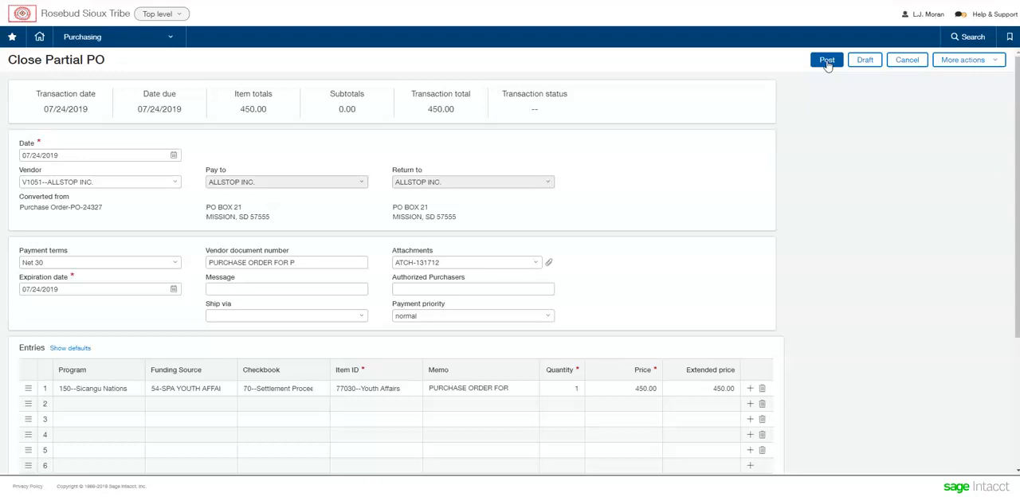
{"action": "left_click", "coordinate": [827, 65]}
{"action": "left_click", "coordinate": [828, 70]}
{"action": "left_click", "coordinate": [829, 68]}
- Check the transaction date again and examine the item ID of the first entry
{"action": "double_click", "coordinate": [113, 157]}
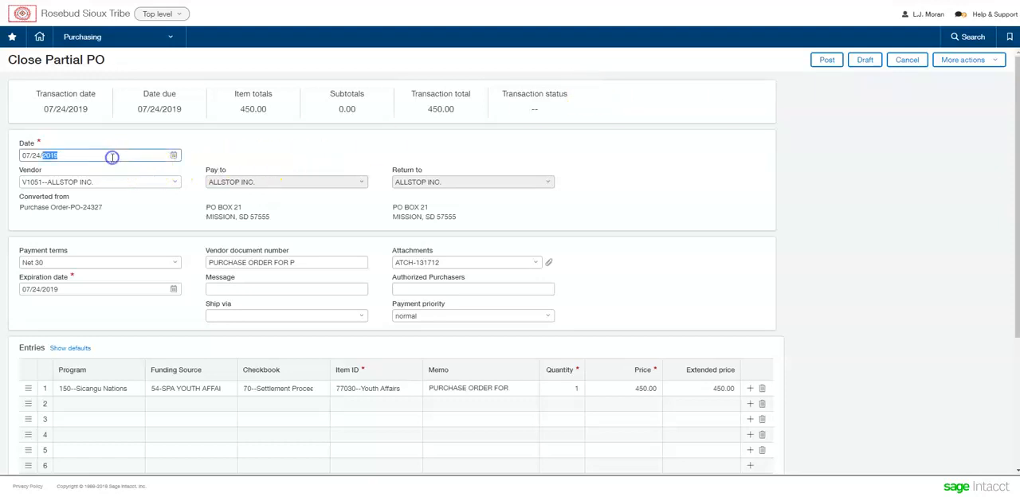
{"action": "left_click", "coordinate": [674, 169]}
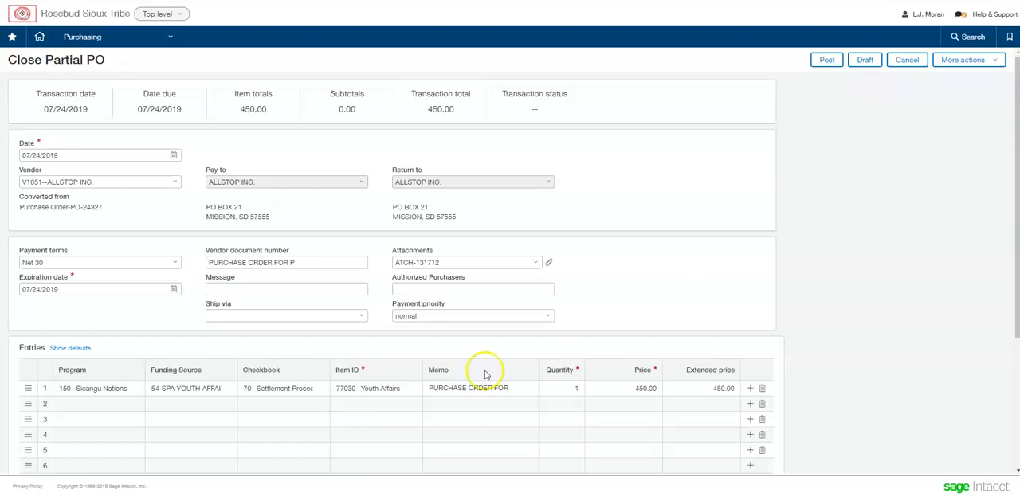
{"action": "left_click", "coordinate": [363, 389]}
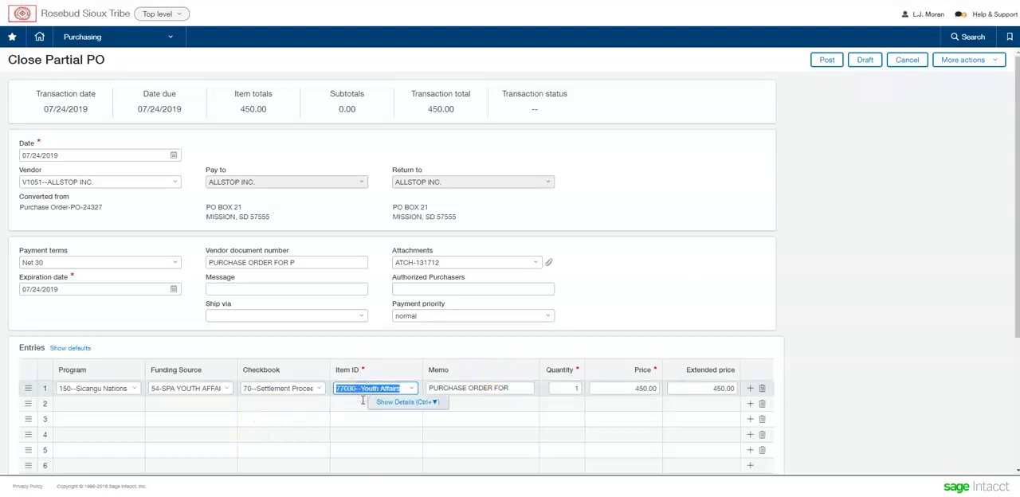